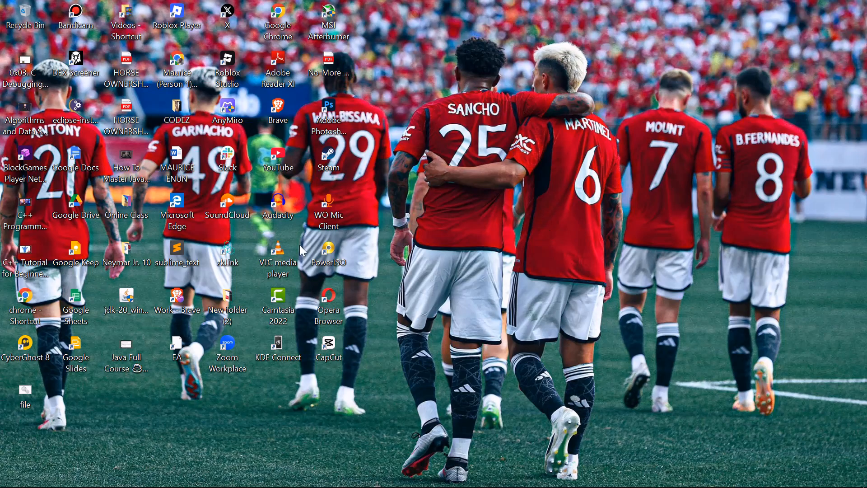
# Switch to Canva in the browser and open Canva AI for creating a design.
pyautogui.moveTo(461, 483)
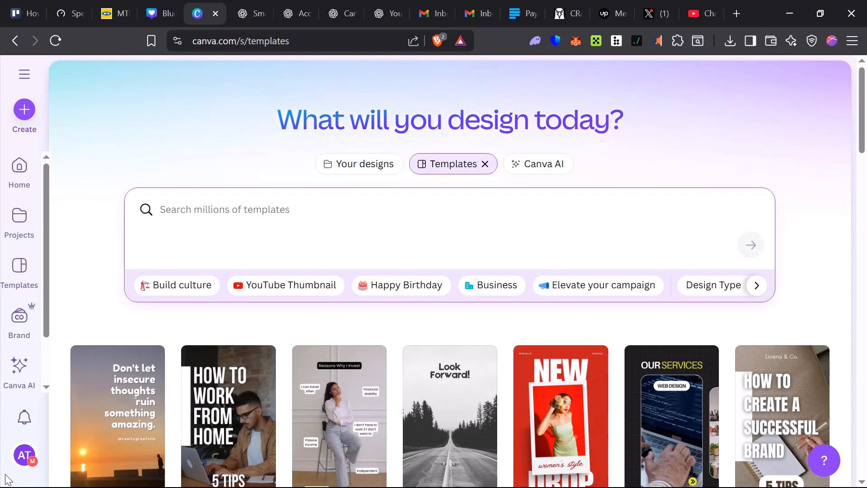
pyautogui.click(0, 410)
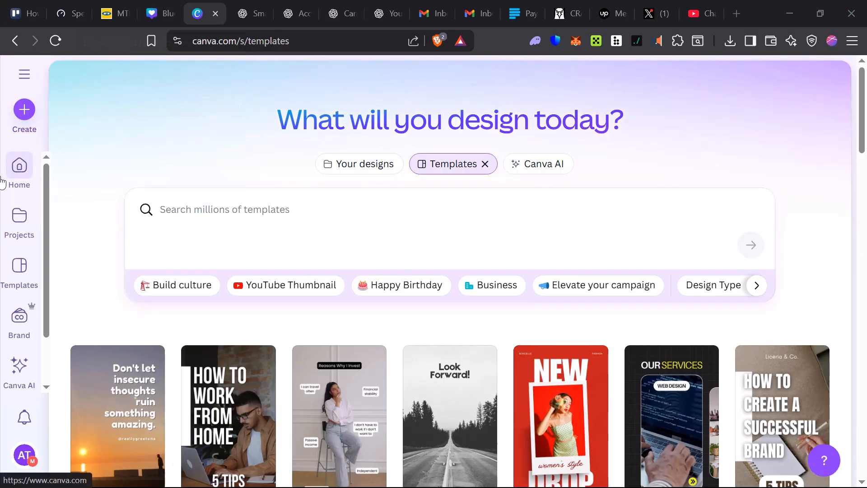
pyautogui.click(545, 171)
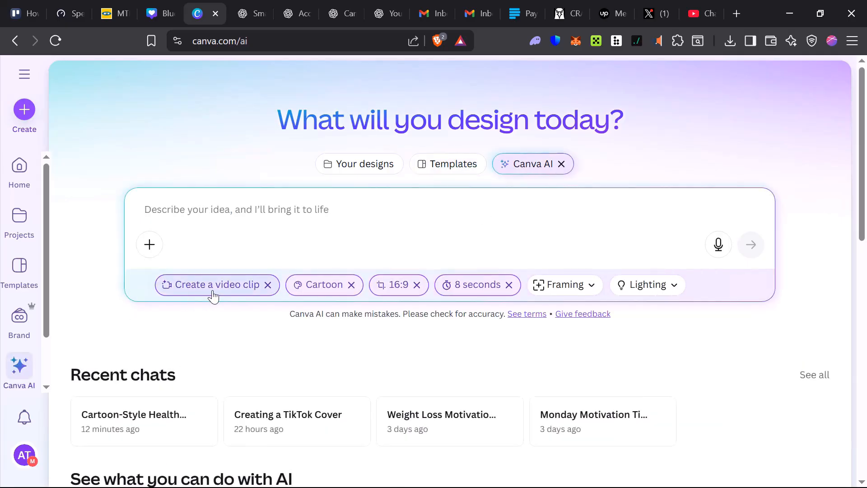
# Clear and reselect the Cartoon style and the 8 seconds duration for the video clip.
pyautogui.click(318, 293)
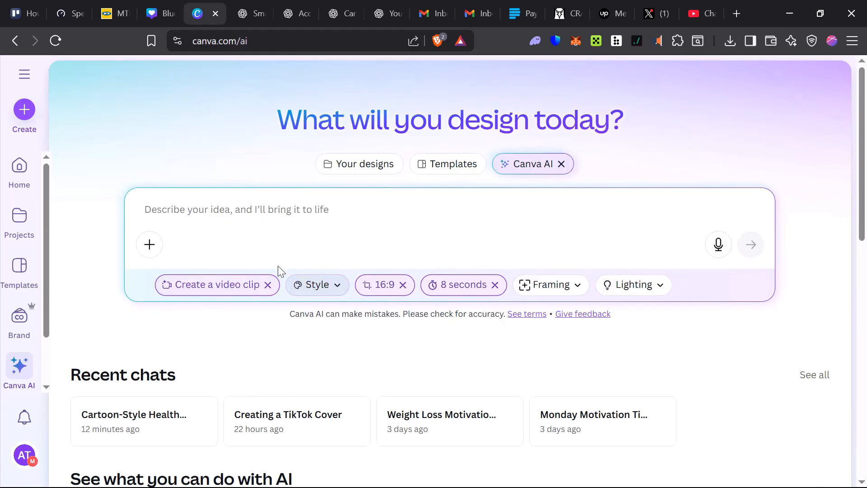
pyautogui.click(308, 287)
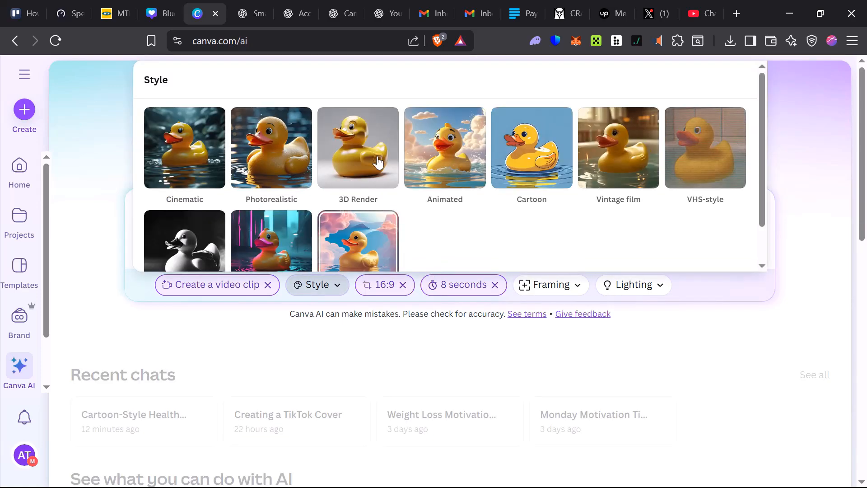
pyautogui.click(510, 185)
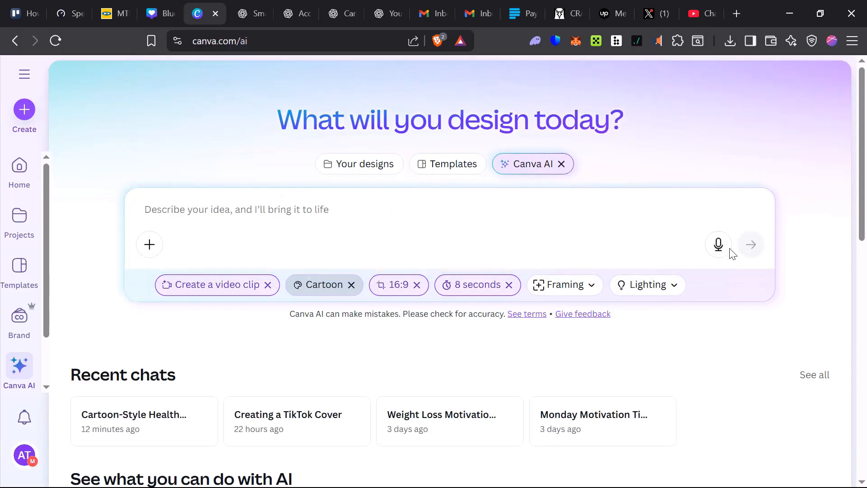
pyautogui.click(458, 294)
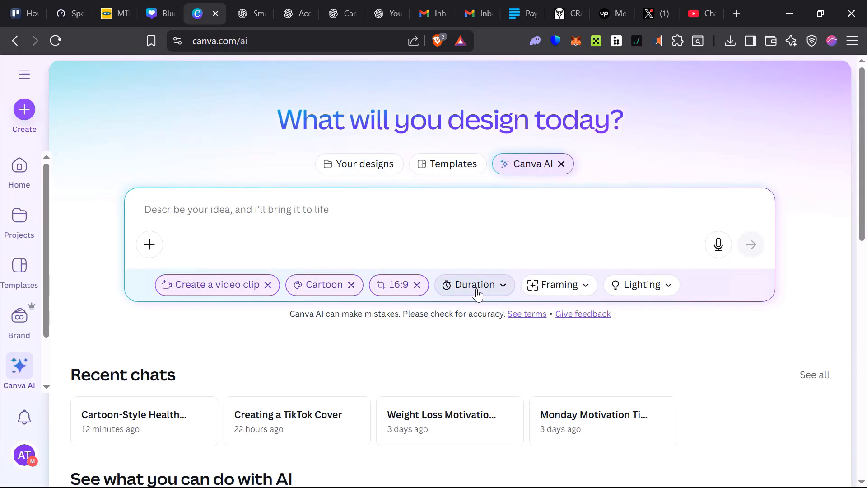
pyautogui.click(477, 294)
pyautogui.click(164, 225)
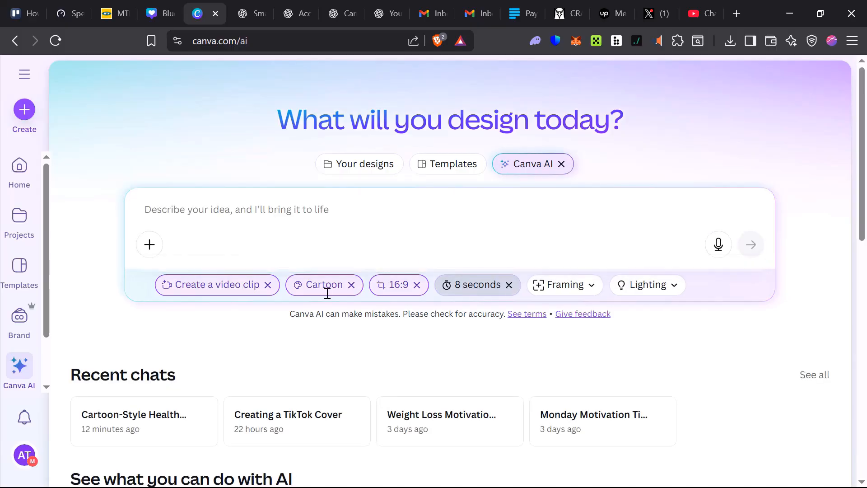
# Examine the framing and lighting options available for the video clip without choosing any.
pyautogui.click(562, 289)
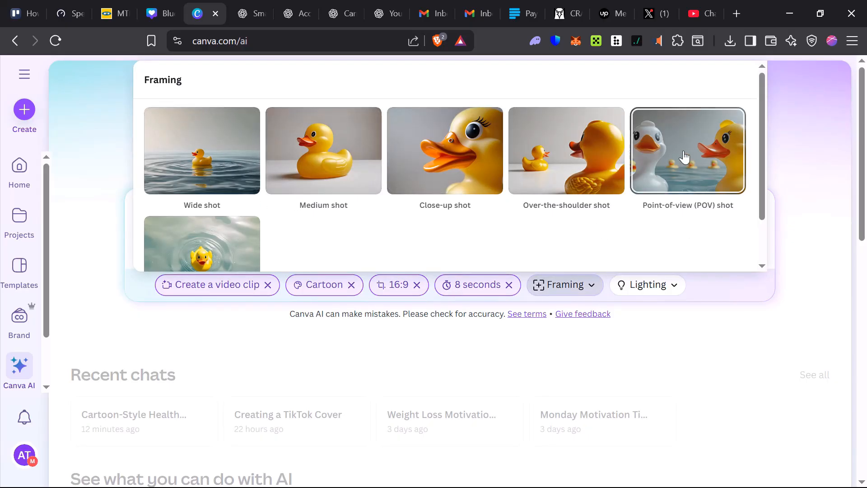
pyautogui.click(565, 293)
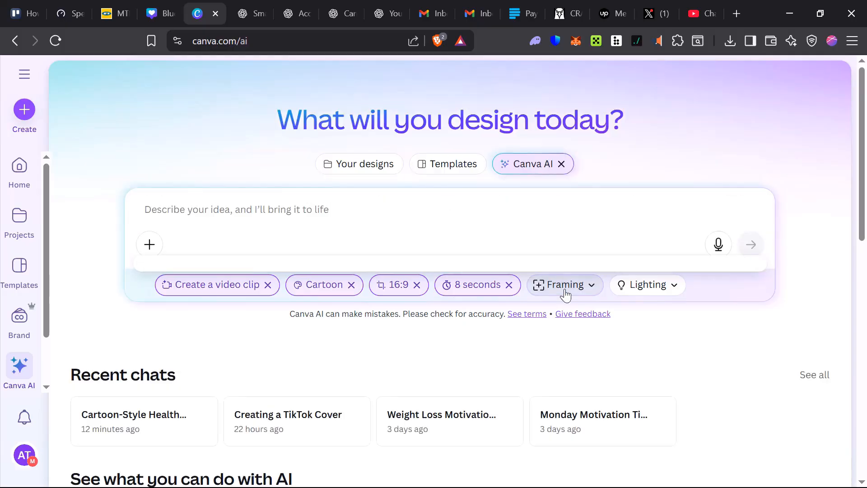
pyautogui.click(654, 293)
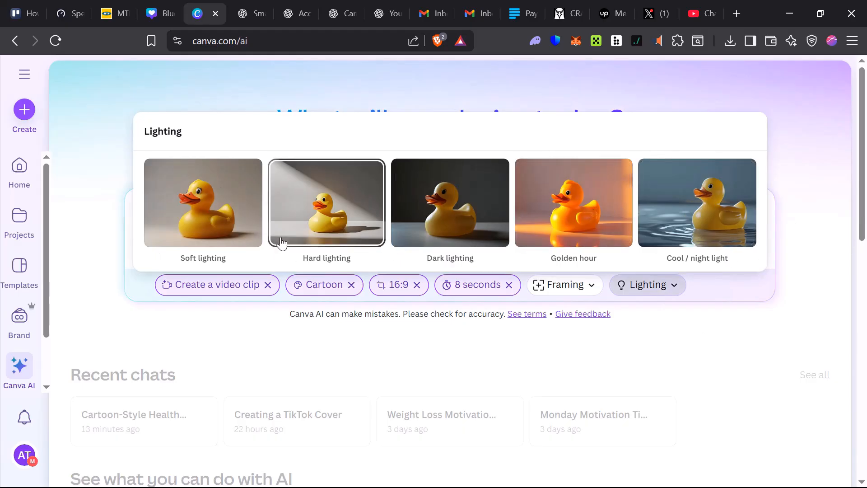
pyautogui.click(479, 368)
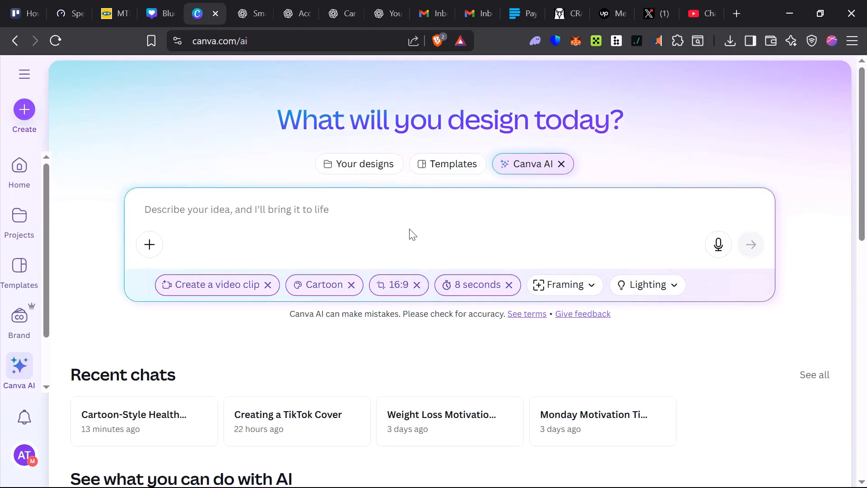
# Submit the prompt "Create a video about healthy morning routines with upbeat music and bright visuals.", removing "30-second" from the pasted text.
pyautogui.write('Create a 30-second video about healthy morning routines with upbeat music and bright visuals.')
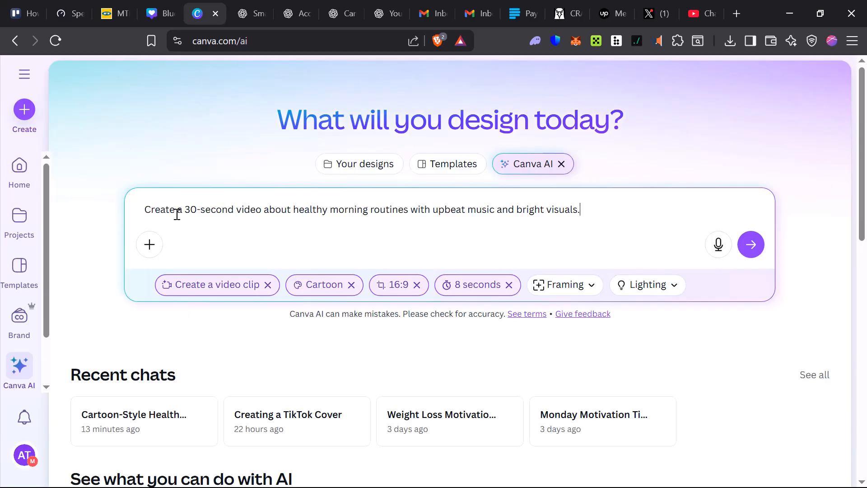
pyautogui.moveTo(189, 206); pyautogui.dragTo(237, 213)
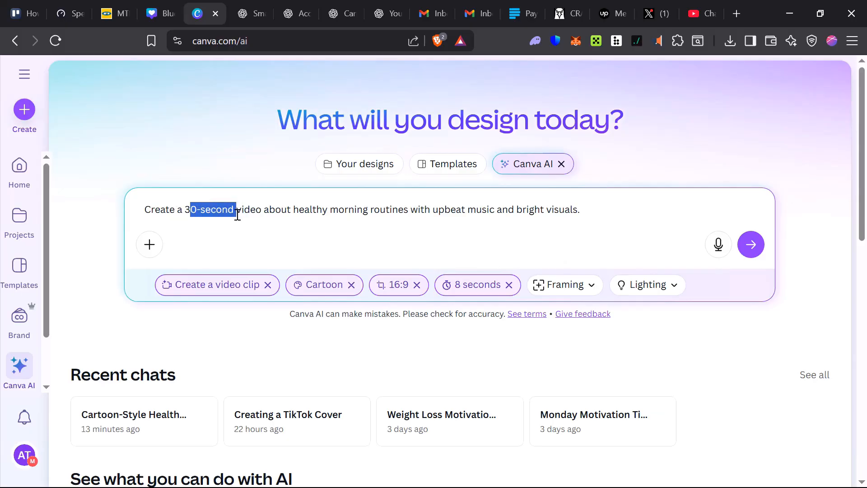
pyautogui.press('BackSpace')
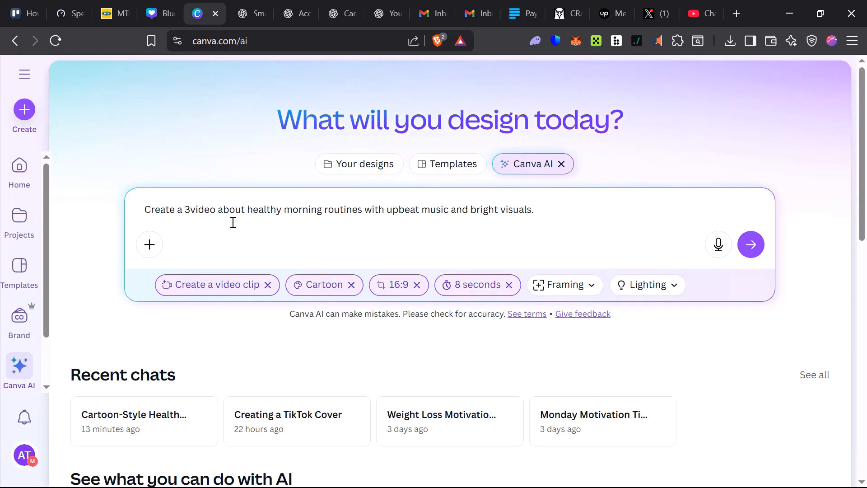
pyautogui.press('BackSpace')
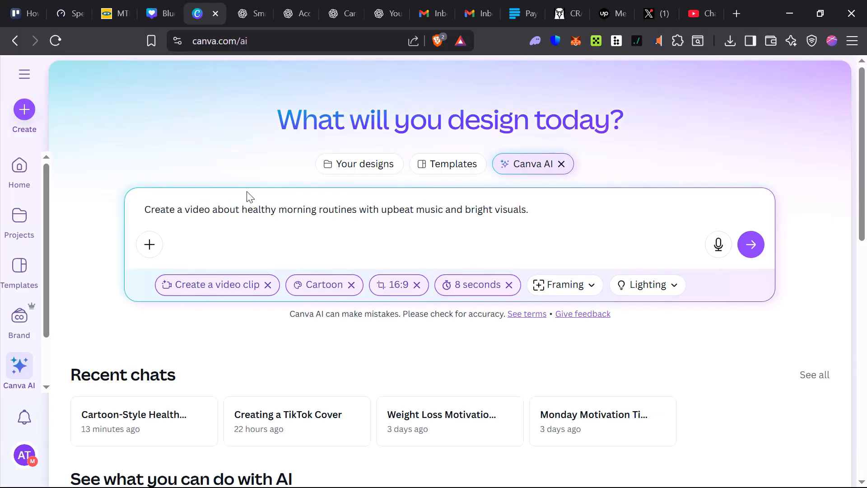
pyautogui.click(756, 247)
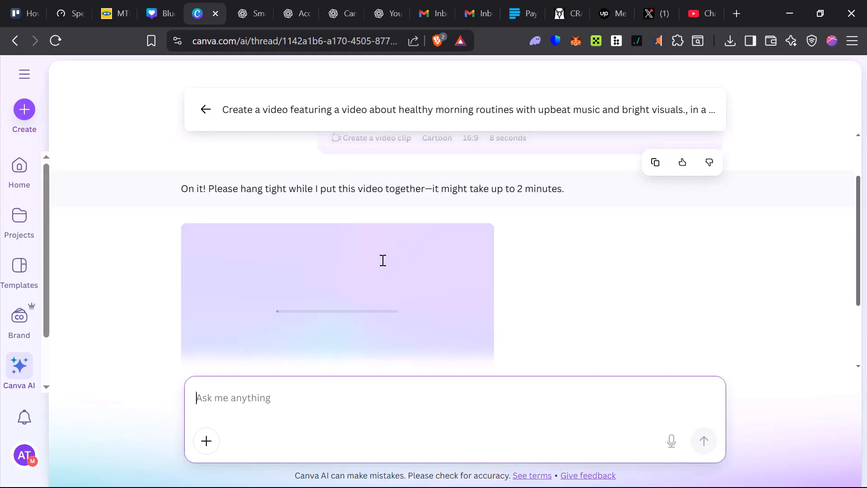
# Download the generated morning routine clip as an MP4 video file to the Downloads folder.
pyautogui.scroll(2, 382, 260)
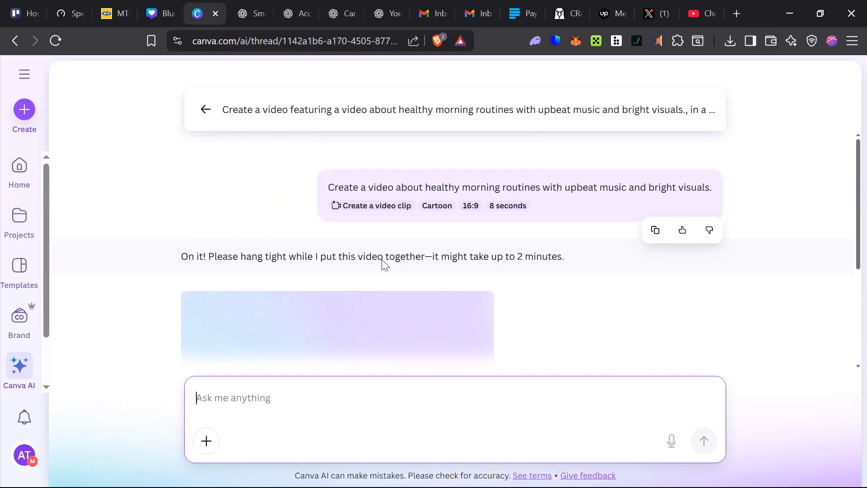
pyautogui.scroll(-1, 361, 289)
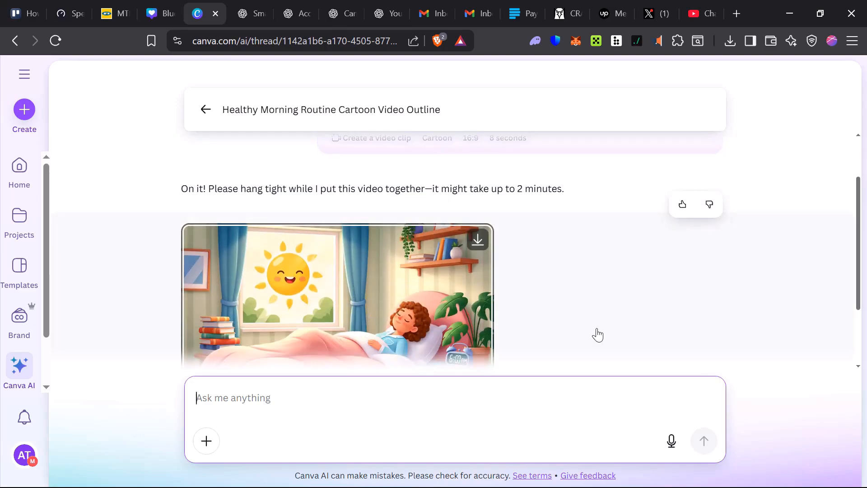
pyautogui.scroll(-1, 259, 237)
pyautogui.scroll(2, 259, 237)
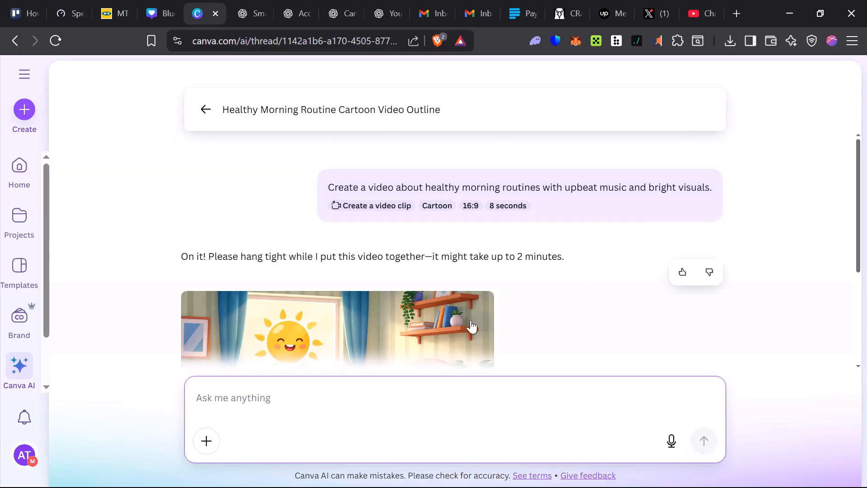
pyautogui.scroll(-1, 297, 259)
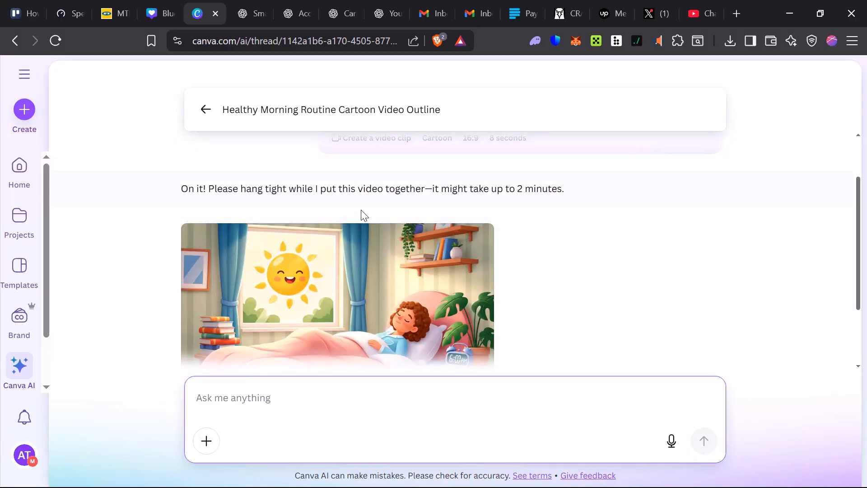
pyautogui.scroll(-1, 398, 219)
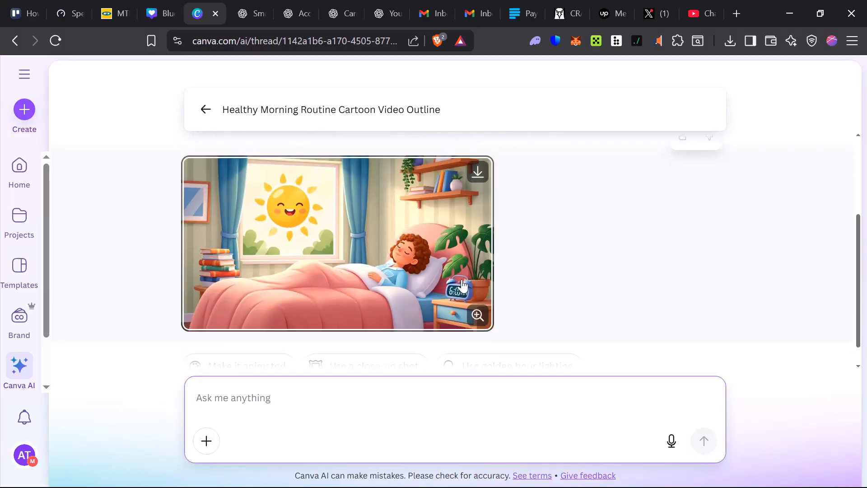
pyautogui.click(476, 174)
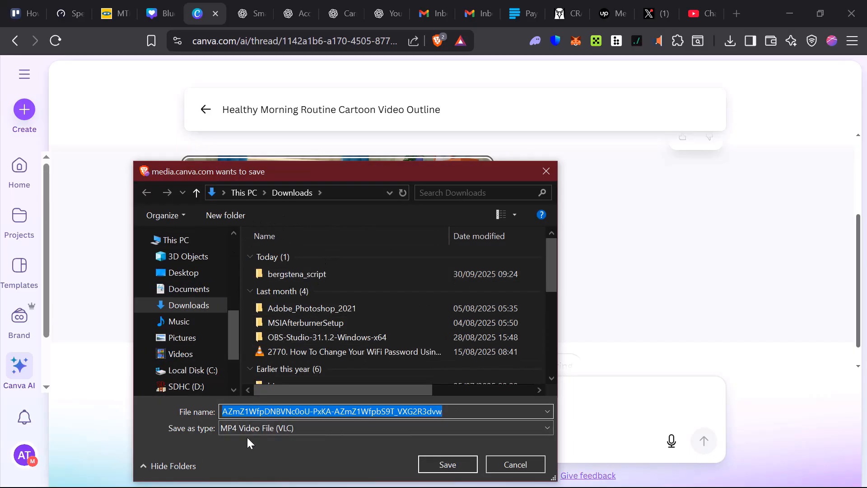
pyautogui.click(470, 466)
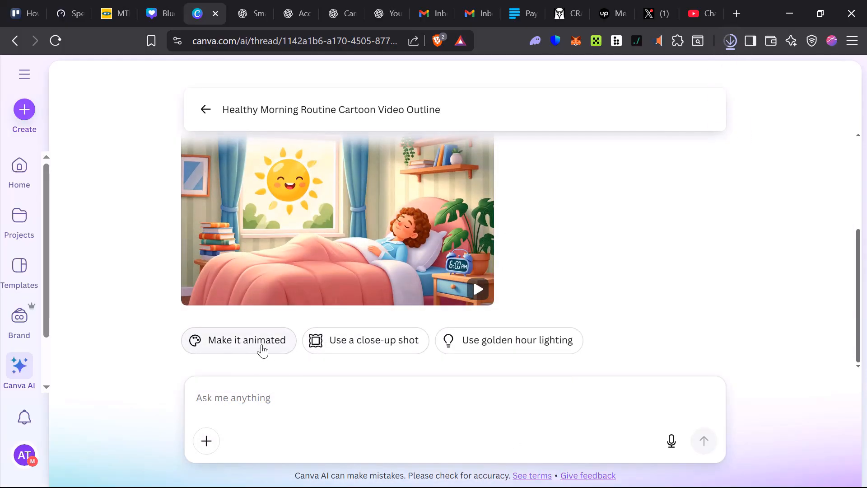
# Play the generated clip in the large preview and open it in the Canva Editor.
pyautogui.scroll(3, 449, 342)
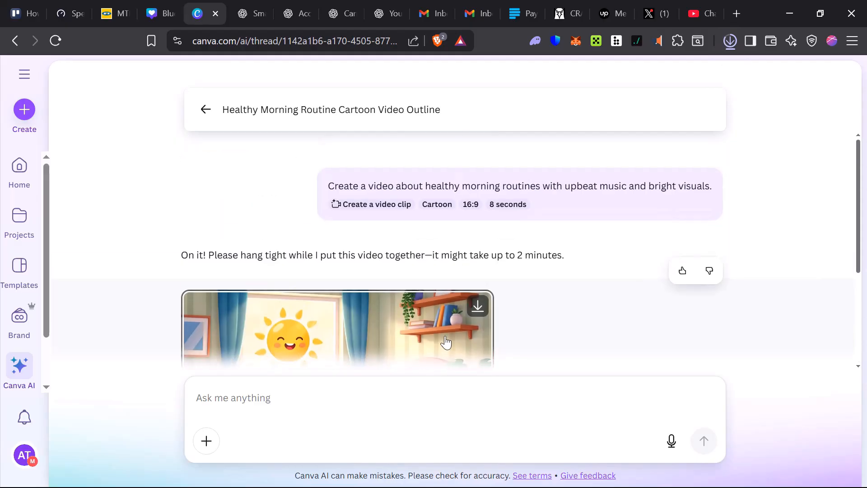
pyautogui.scroll(-3, 445, 342)
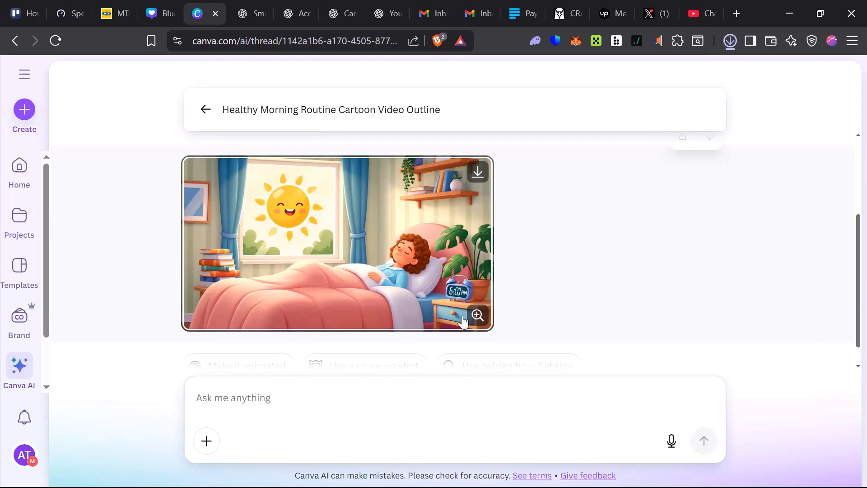
pyautogui.click(453, 299)
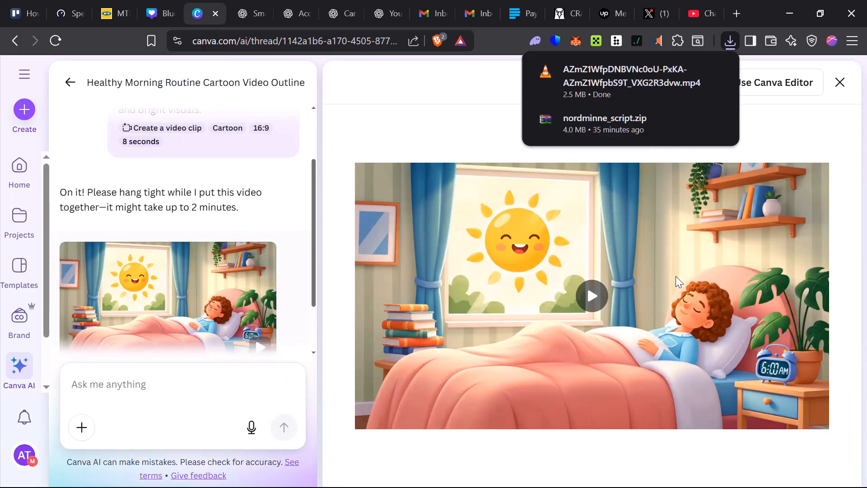
pyautogui.click(605, 300)
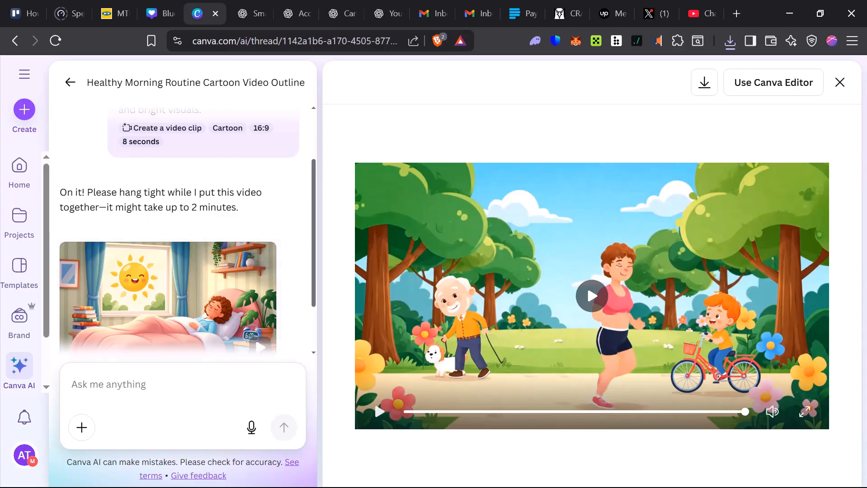
pyautogui.click(757, 94)
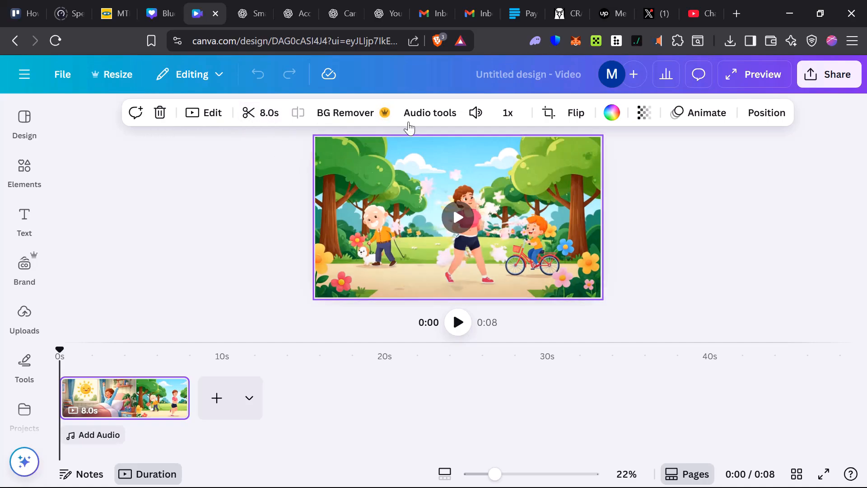
# Examine the audio tools and the colour options offered for the clip, then close them.
pyautogui.click(441, 118)
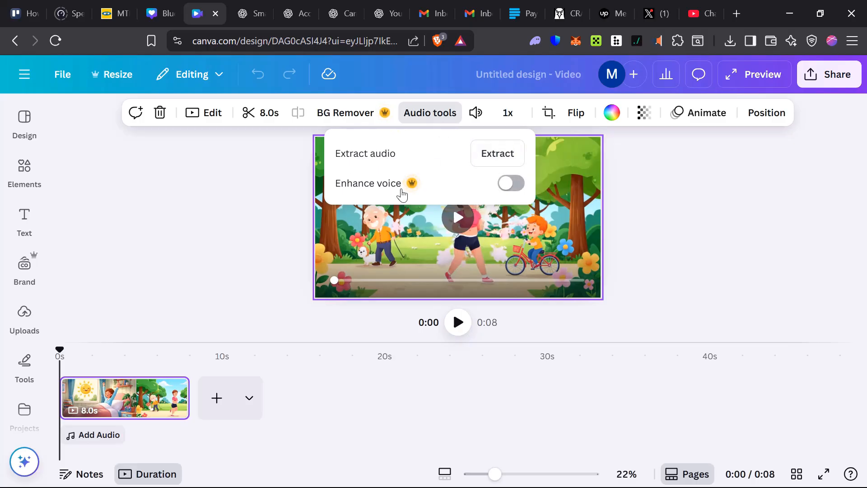
pyautogui.click(264, 210)
pyautogui.click(337, 230)
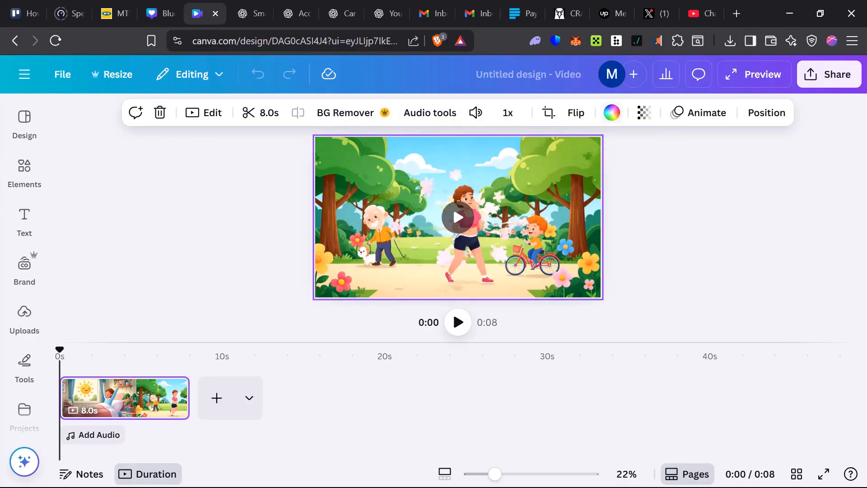
pyautogui.click(612, 112)
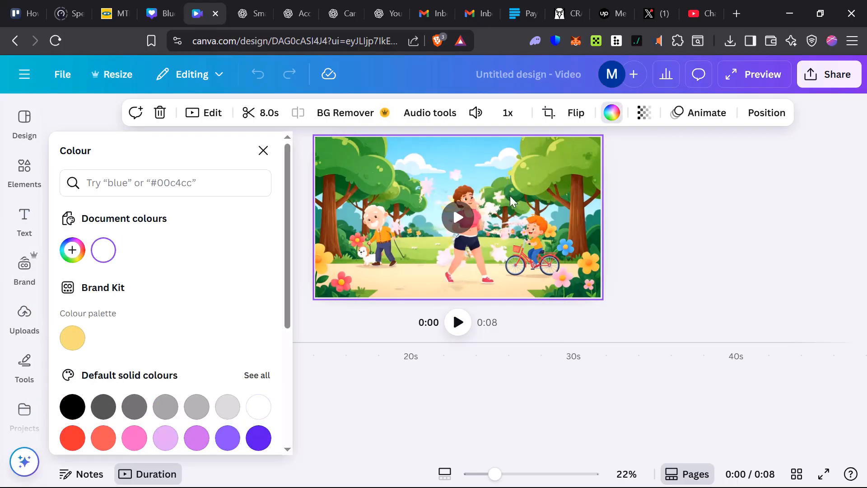
pyautogui.click(398, 404)
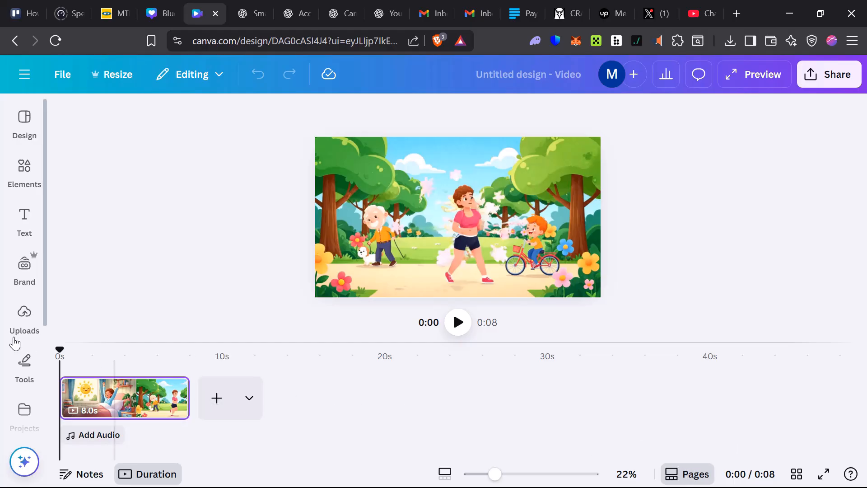
# Add a text box with the default paragraph text over the middle of the clip.
pyautogui.click(23, 316)
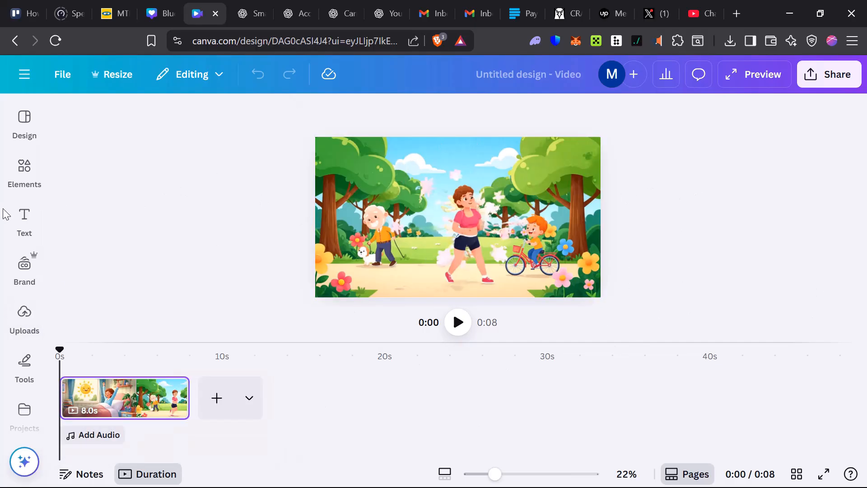
pyautogui.moveTo(25, 219)
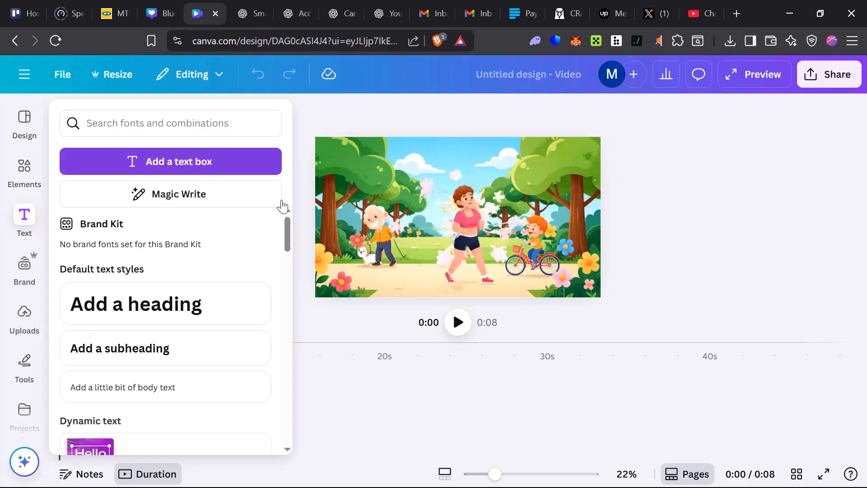
pyautogui.click(175, 168)
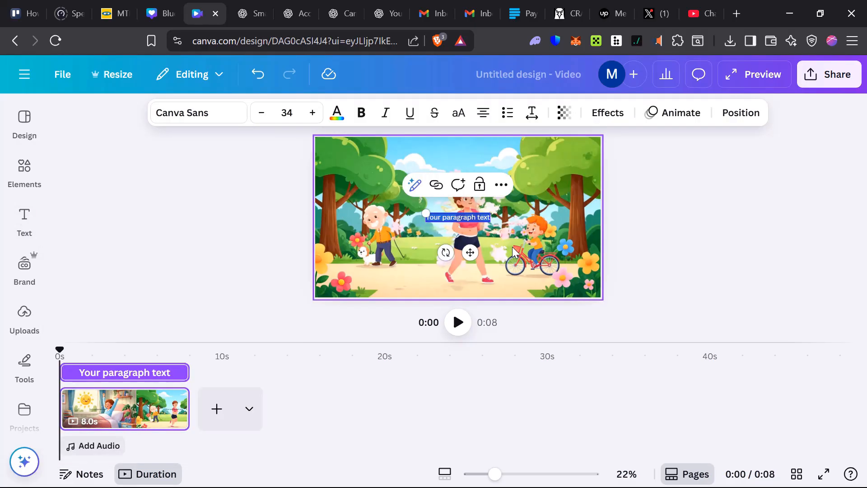
pyautogui.click(690, 253)
# Examine the context options available for the background video, then close them.
pyautogui.click(429, 261)
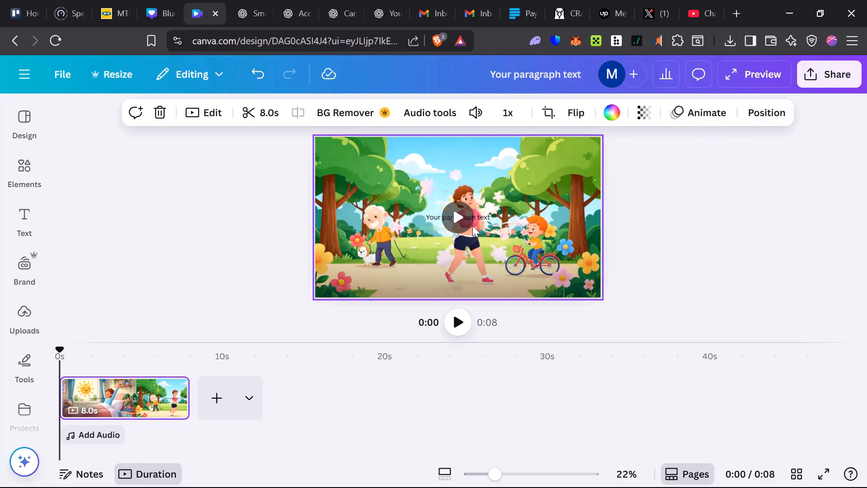
pyautogui.rightClick(511, 237)
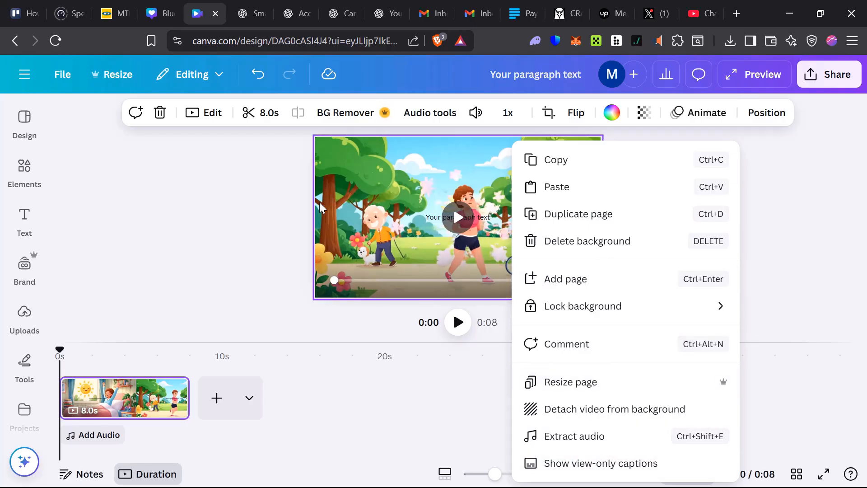
pyautogui.click(261, 237)
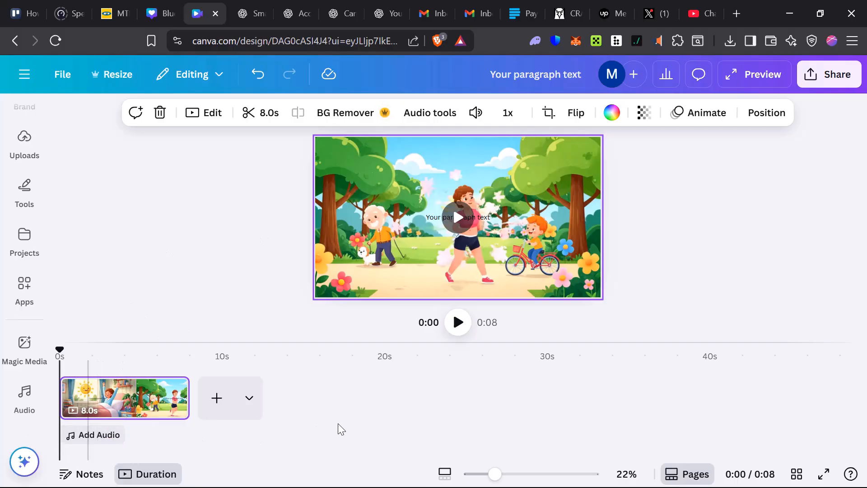
# Add the track "I Need You (Instrumental)" under the clip and delete it again.
pyautogui.click(99, 436)
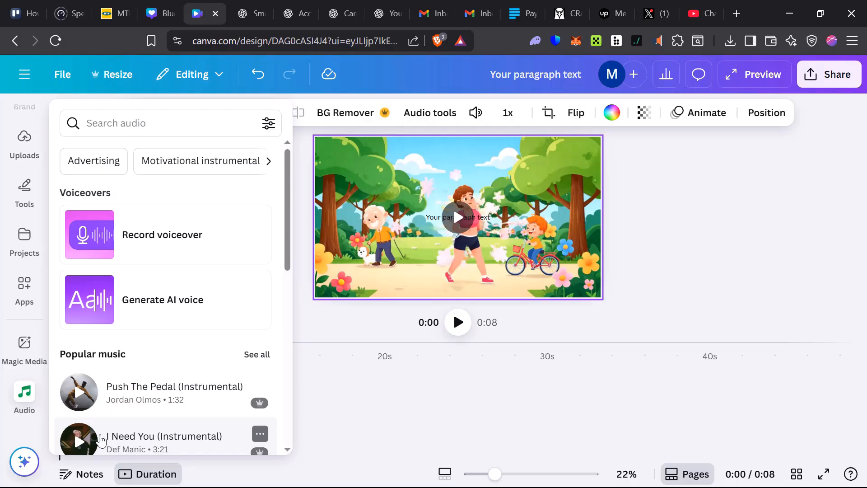
pyautogui.click(158, 391)
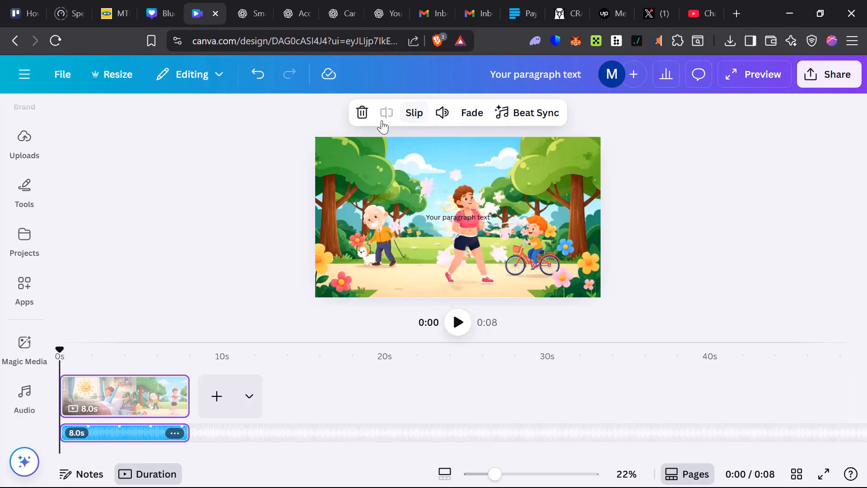
pyautogui.click(362, 113)
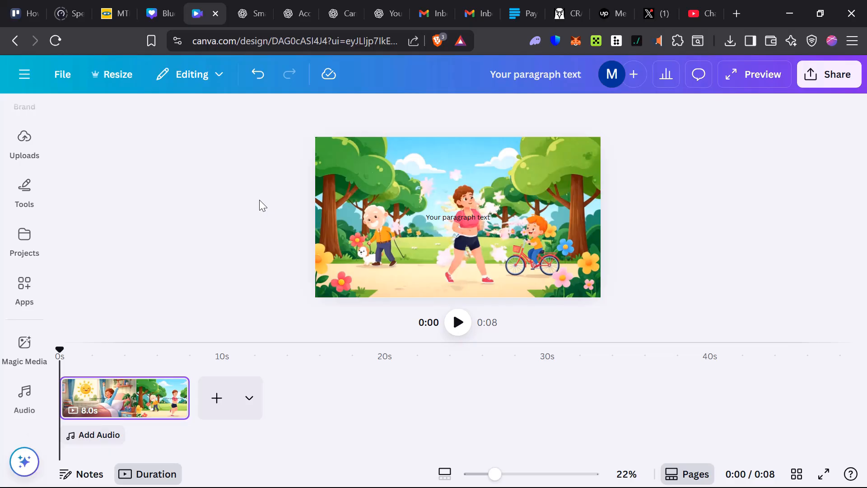
# Examine the page types that can be added and the voiceover and music options, then close them.
pyautogui.click(247, 406)
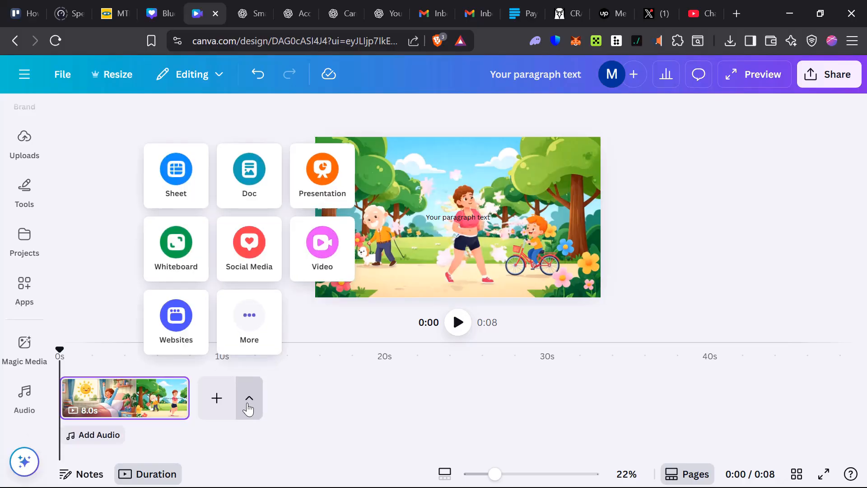
pyautogui.click(248, 408)
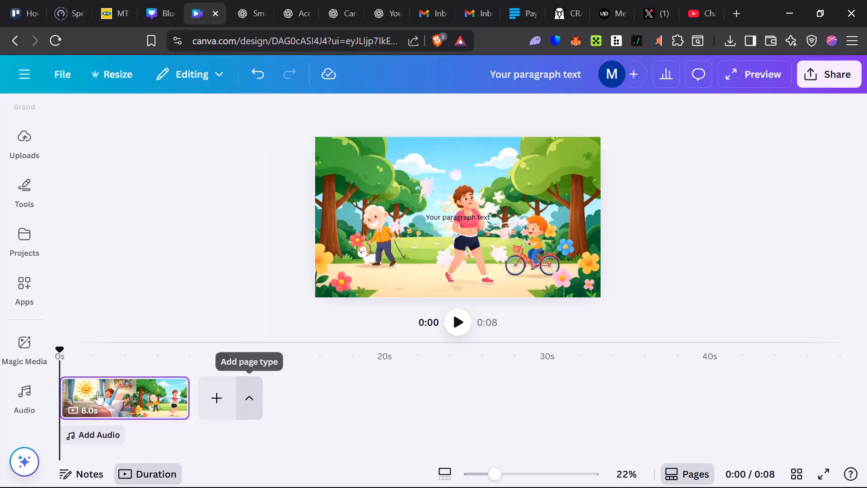
pyautogui.scroll(4, 22, 387)
pyautogui.scroll(-4, 22, 386)
pyautogui.click(24, 368)
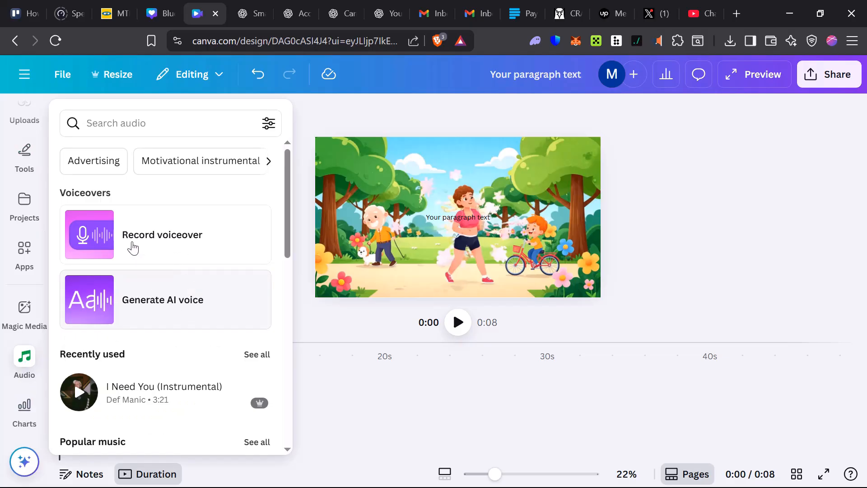
pyautogui.click(402, 406)
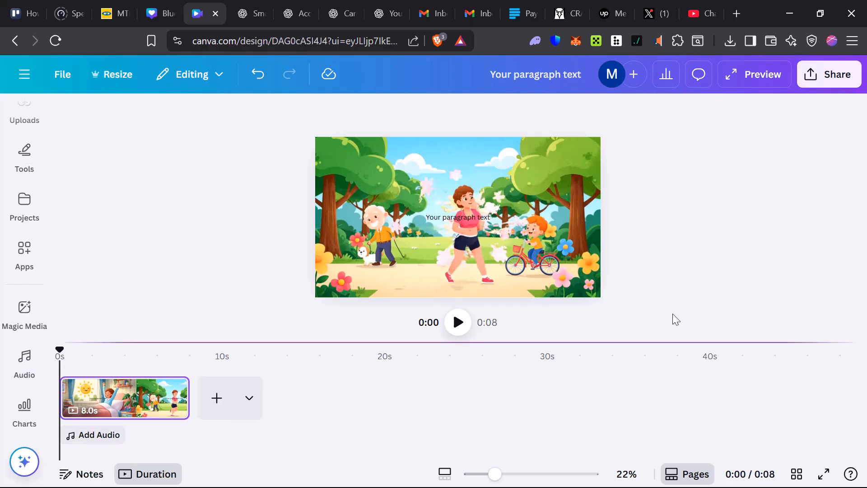
# Set the MP4 video download quality to 4K (UHD), then close the download settings without downloading.
pyautogui.click(493, 191)
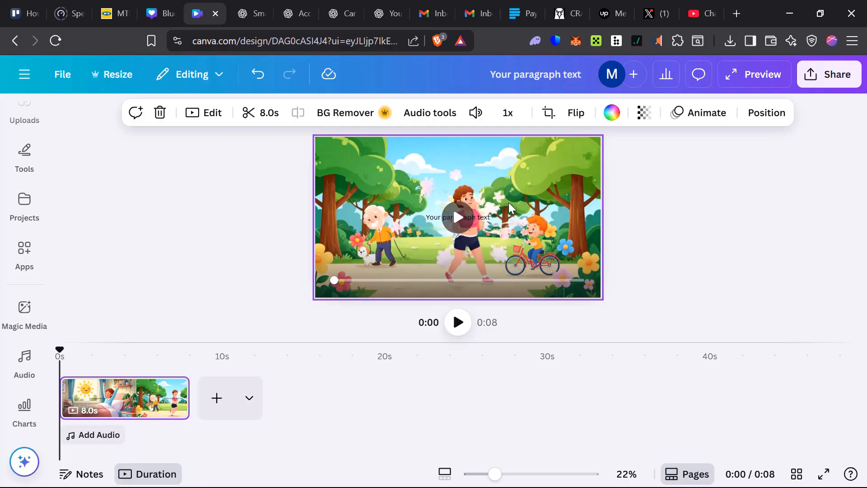
pyautogui.click(840, 83)
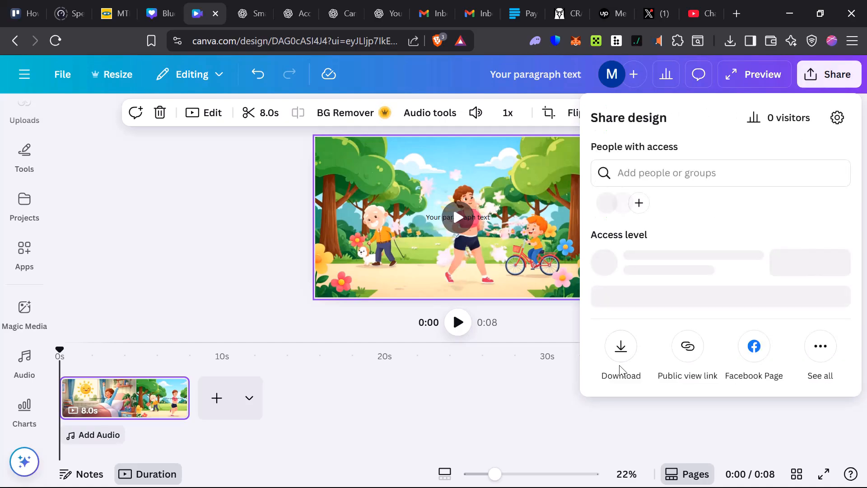
pyautogui.click(621, 356)
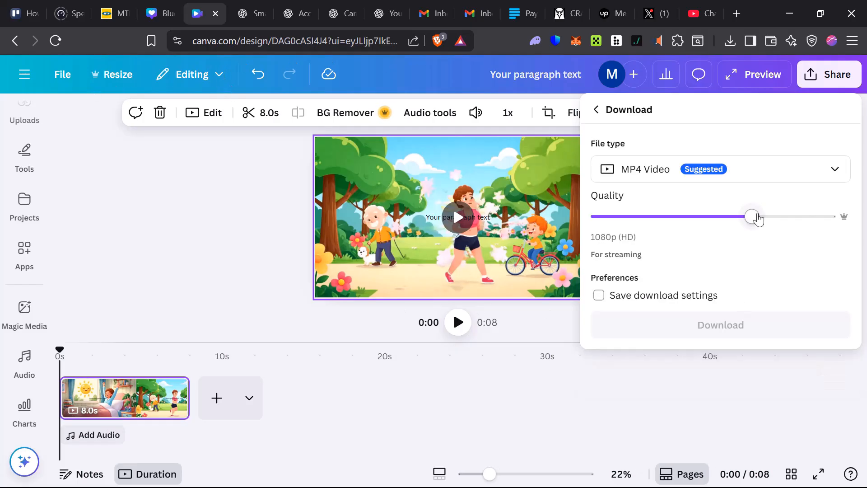
pyautogui.moveTo(755, 218); pyautogui.dragTo(865, 222)
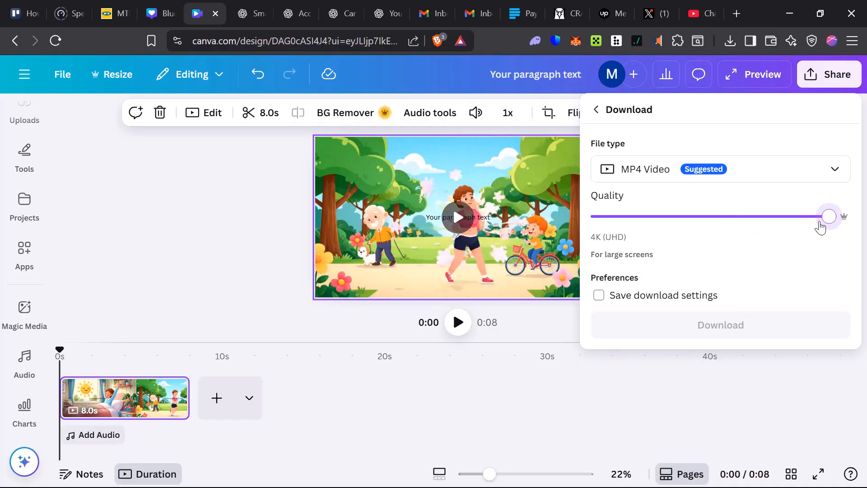
pyautogui.click(789, 220)
pyautogui.click(796, 223)
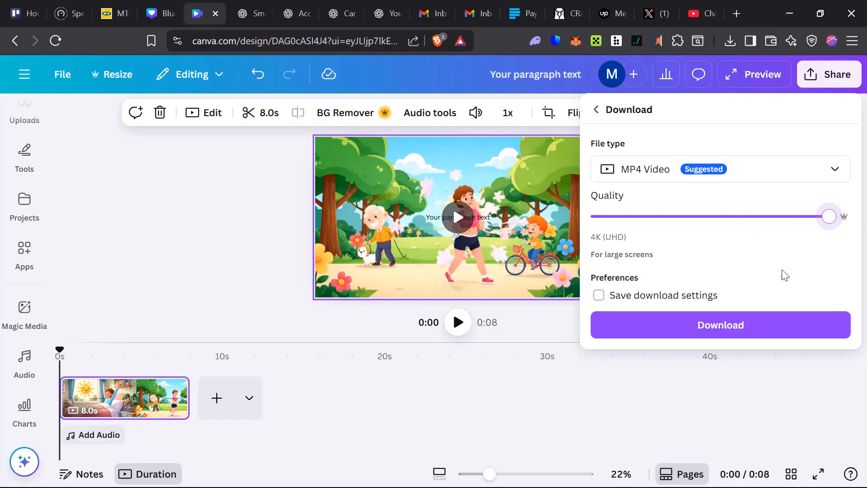
pyautogui.click(537, 417)
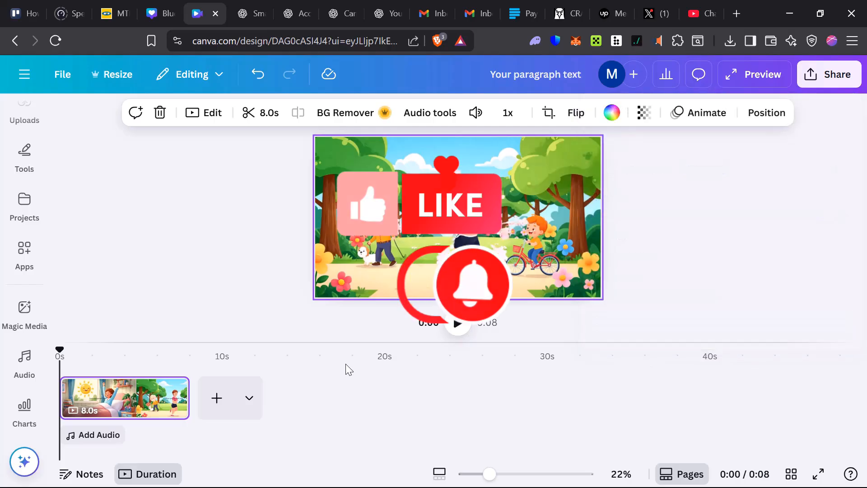